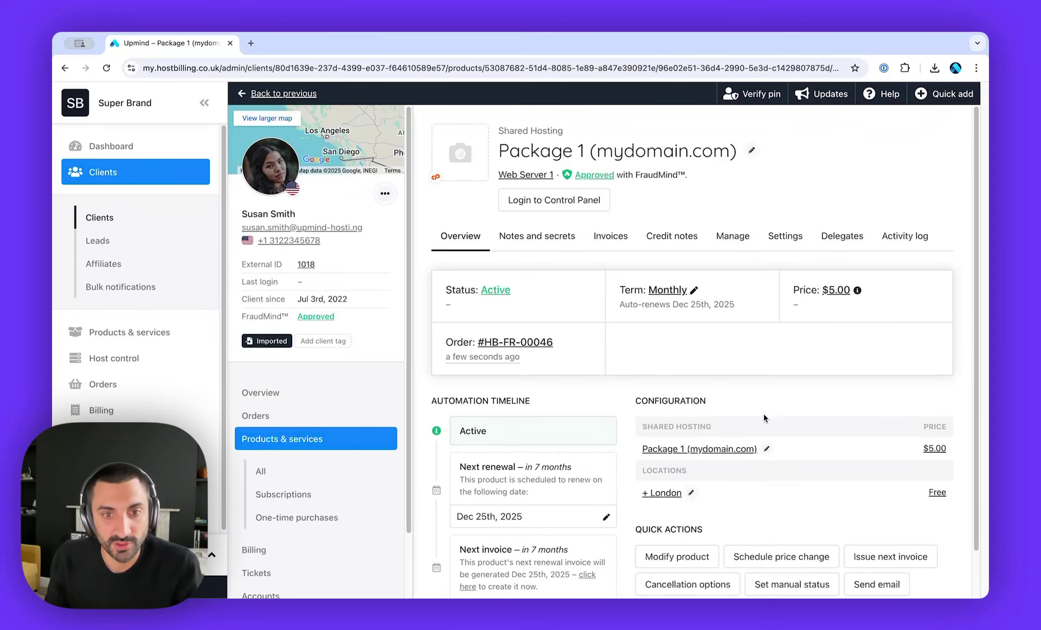
- Schedule a price change for Package 1 (mydomain.com), setting the whole configuration to a fixed $6.00 with monthly billing
{"action": "scroll", "coordinate": [764, 521], "scroll_direction": "down", "scroll_amount": 1}
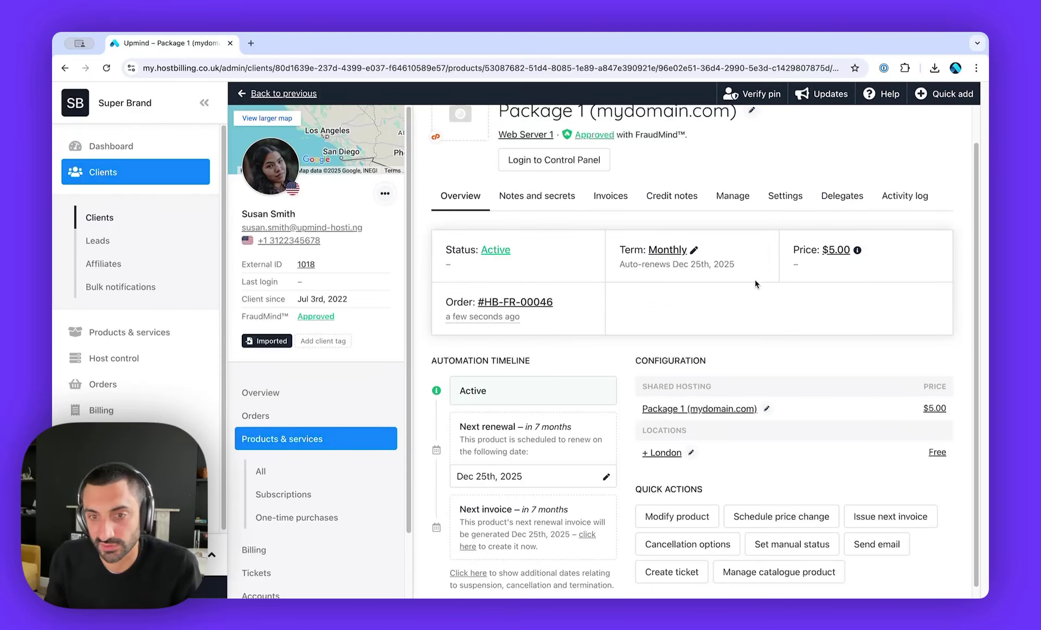
{"action": "left_click", "coordinate": [764, 518]}
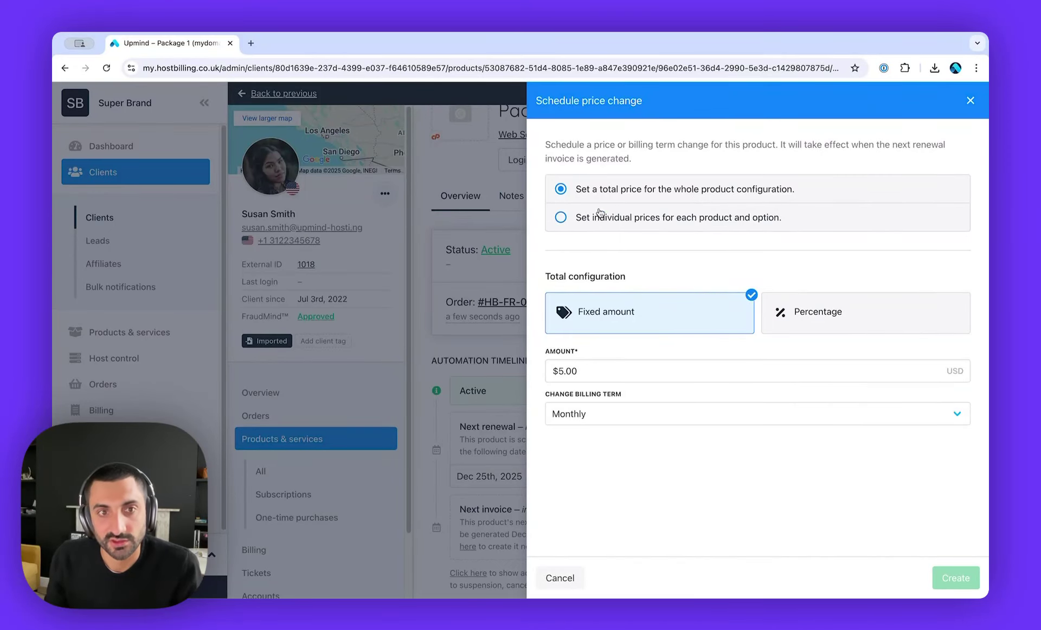
{"action": "left_click", "coordinate": [600, 372]}
{"action": "type", "text": "6"}
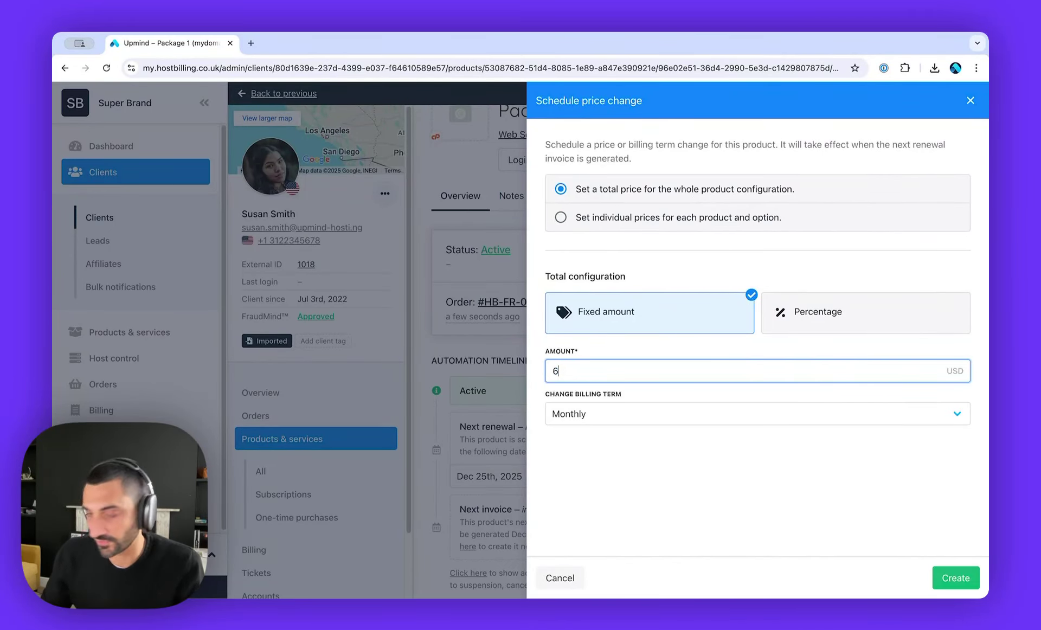
{"action": "left_click", "coordinate": [745, 460]}
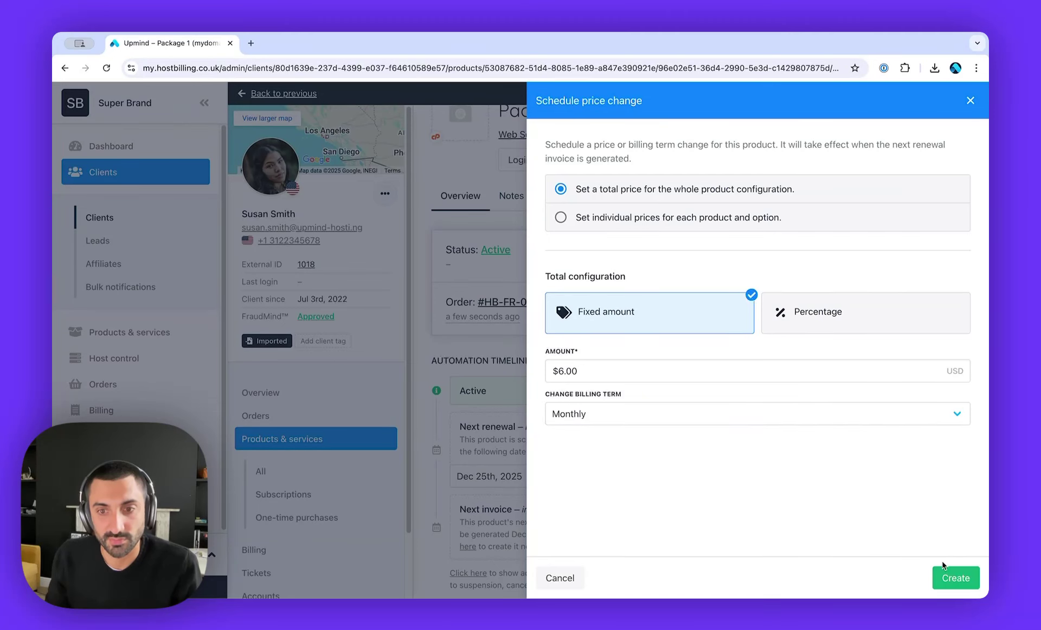
{"action": "left_click", "coordinate": [955, 579]}
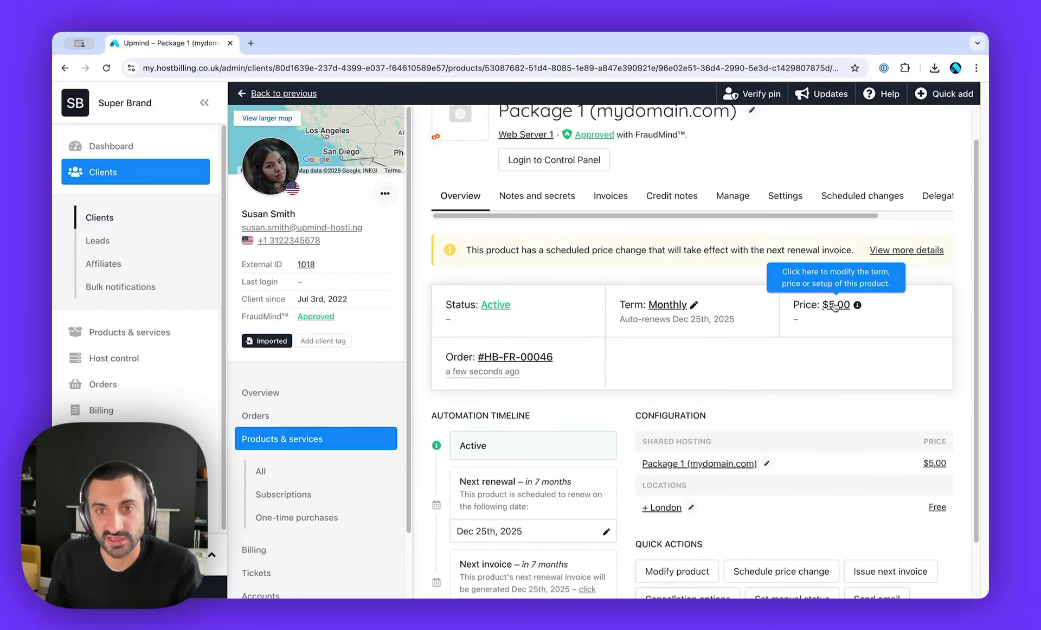
- Review the scheduled changes of Package 1 (mydomain.com) and return to the product's overview
{"action": "left_click", "coordinate": [864, 201]}
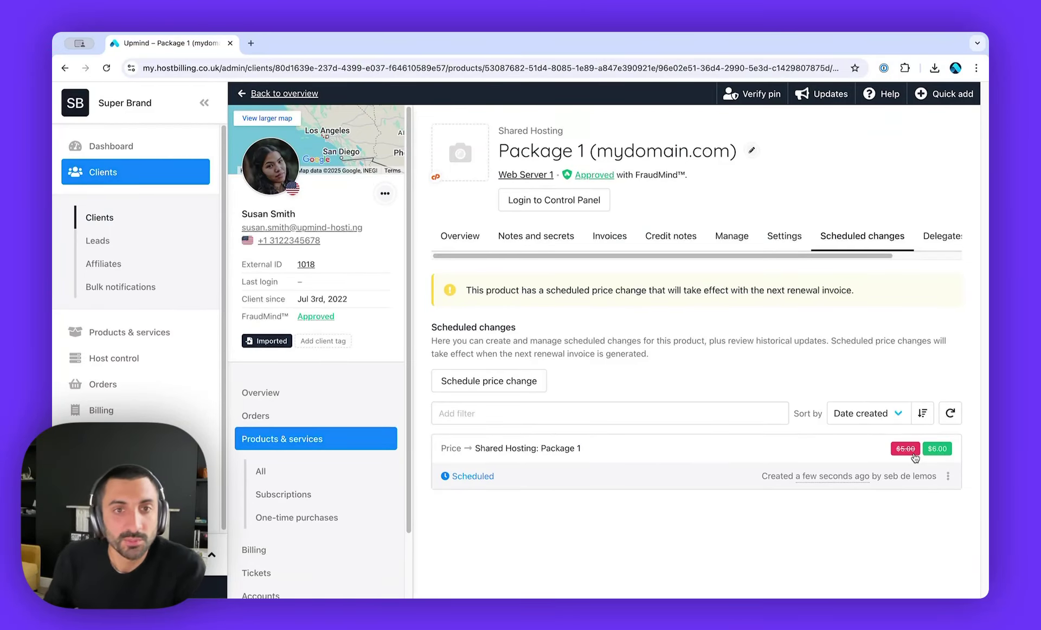
{"action": "left_click", "coordinate": [462, 236]}
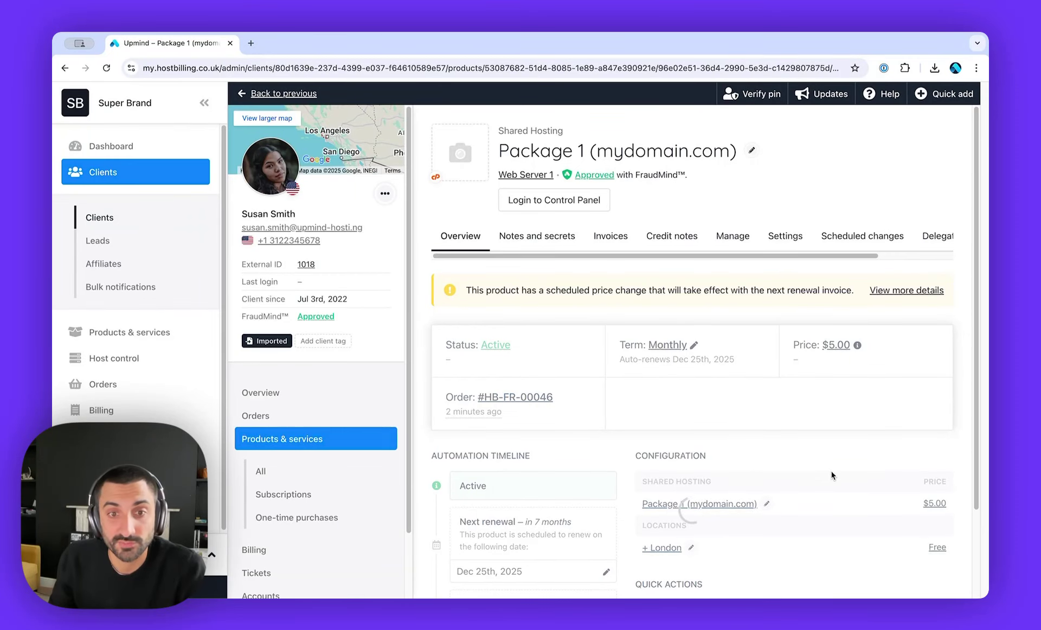
{"action": "scroll", "coordinate": [759, 427], "scroll_direction": "down", "scroll_amount": 2}
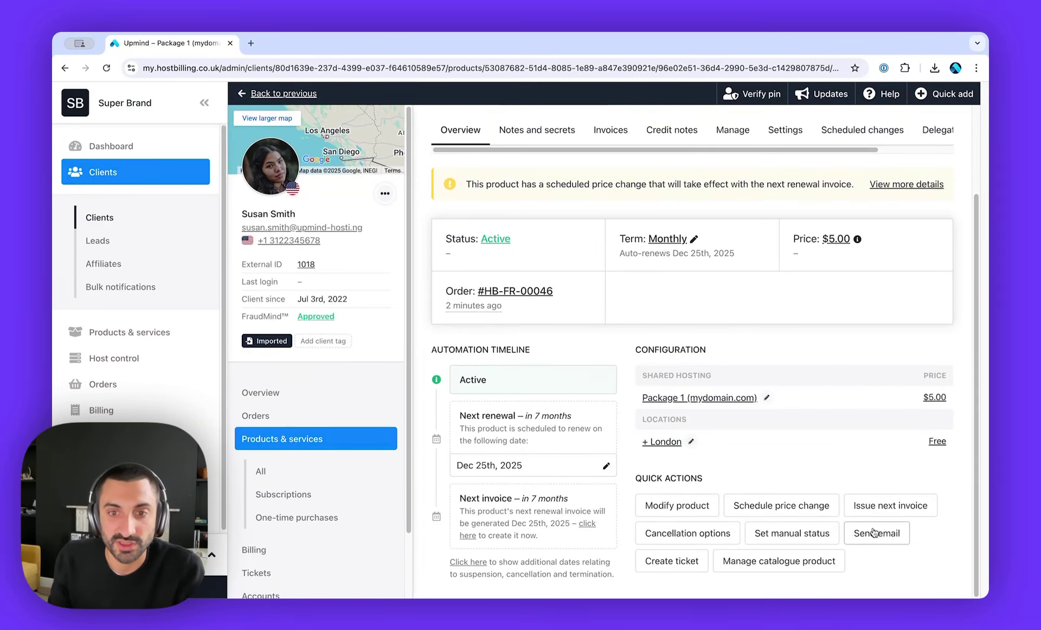
- Start a price-change bulk update covering all subscriptions
{"action": "left_click", "coordinate": [133, 340]}
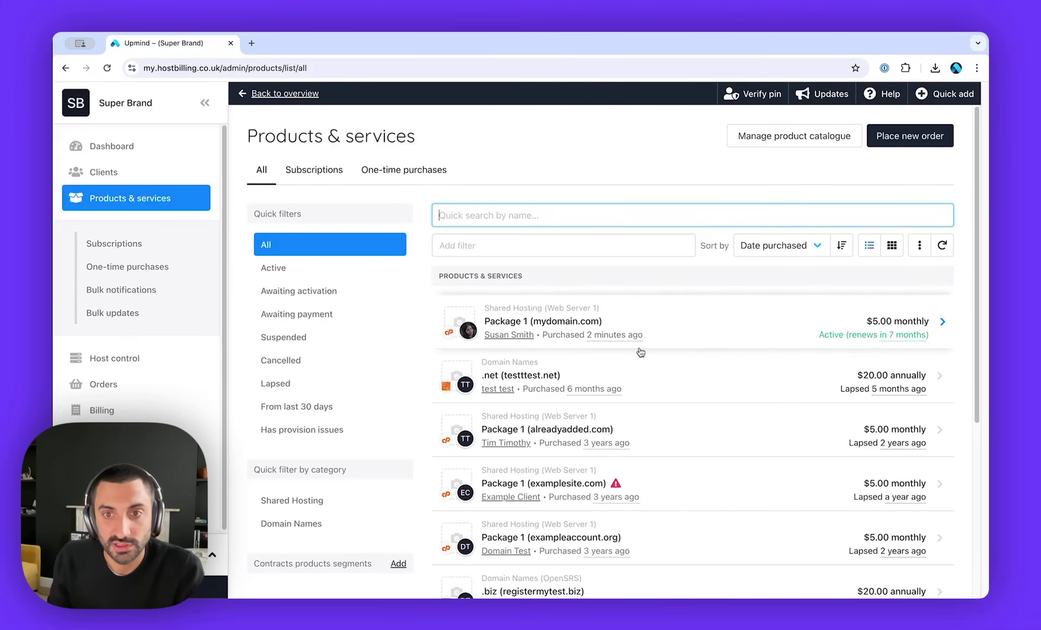
{"action": "left_click", "coordinate": [118, 243]}
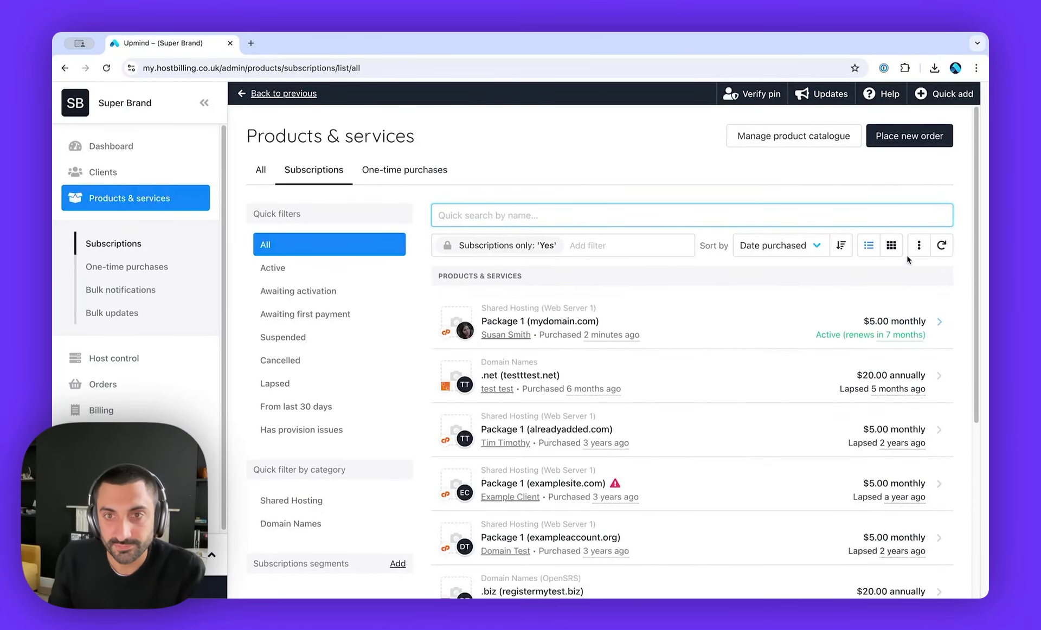
{"action": "left_click", "coordinate": [919, 245]}
{"action": "left_click", "coordinate": [880, 292]}
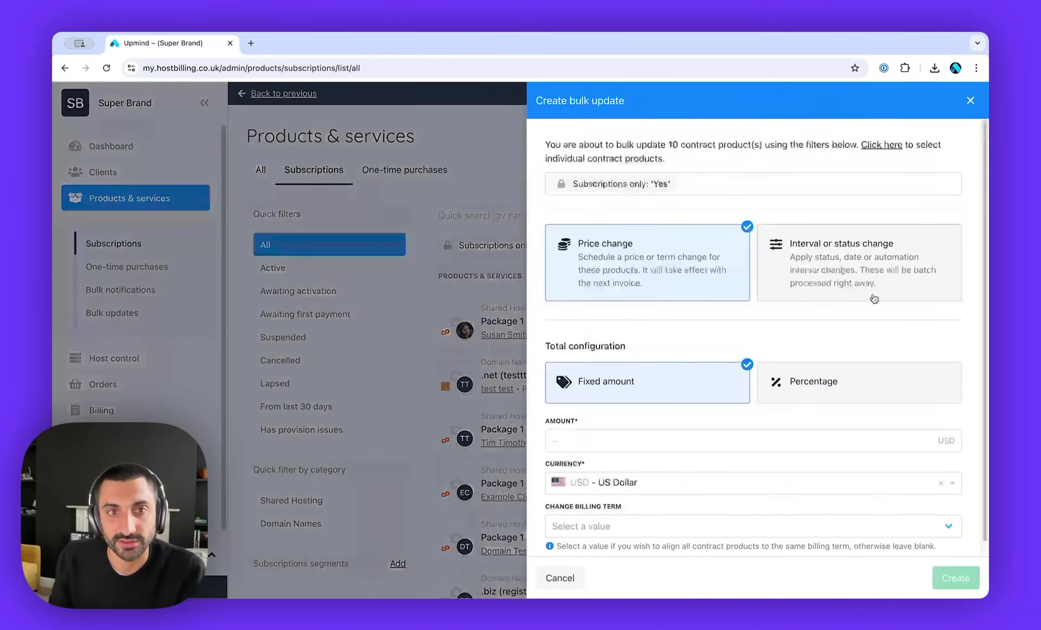
{"action": "scroll", "coordinate": [662, 381], "scroll_direction": "down", "scroll_amount": 1}
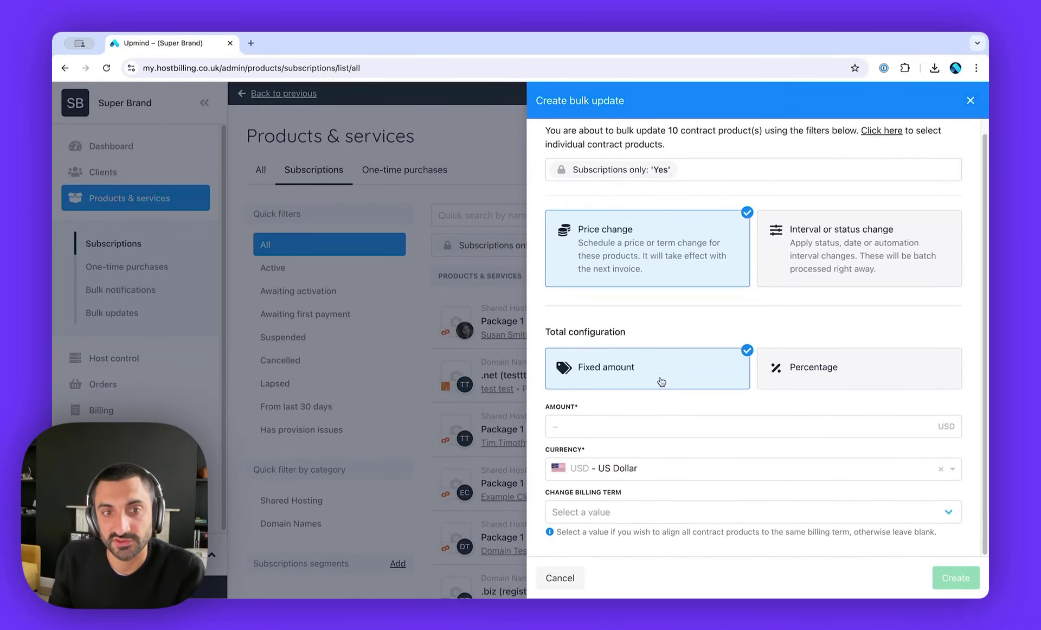
- Set the bulk price change to a percentage of 25, removed from the price
{"action": "left_click", "coordinate": [643, 426]}
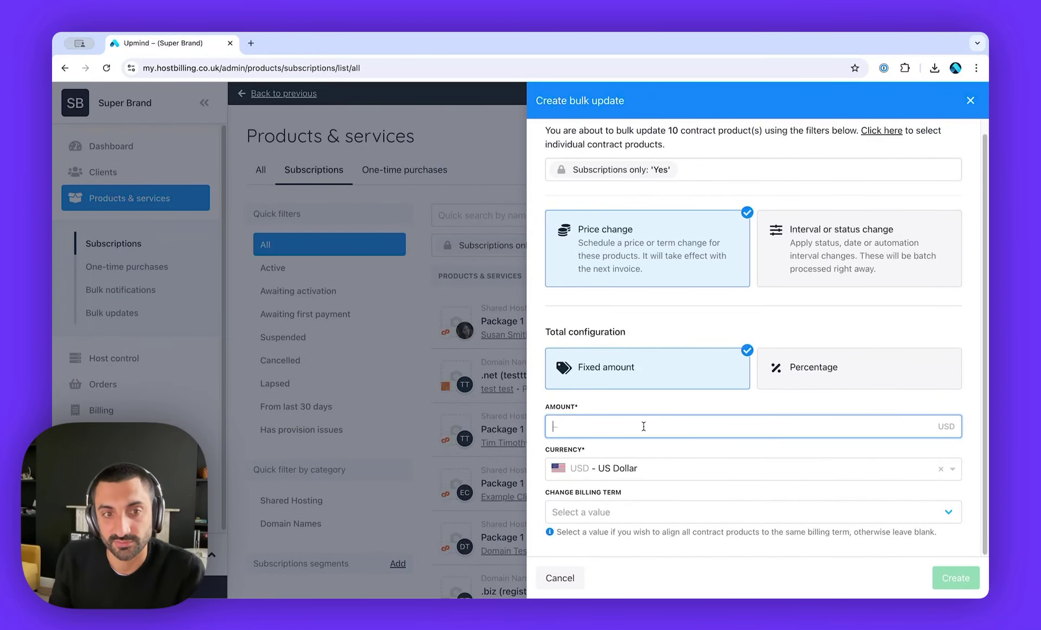
{"action": "left_click", "coordinate": [805, 373]}
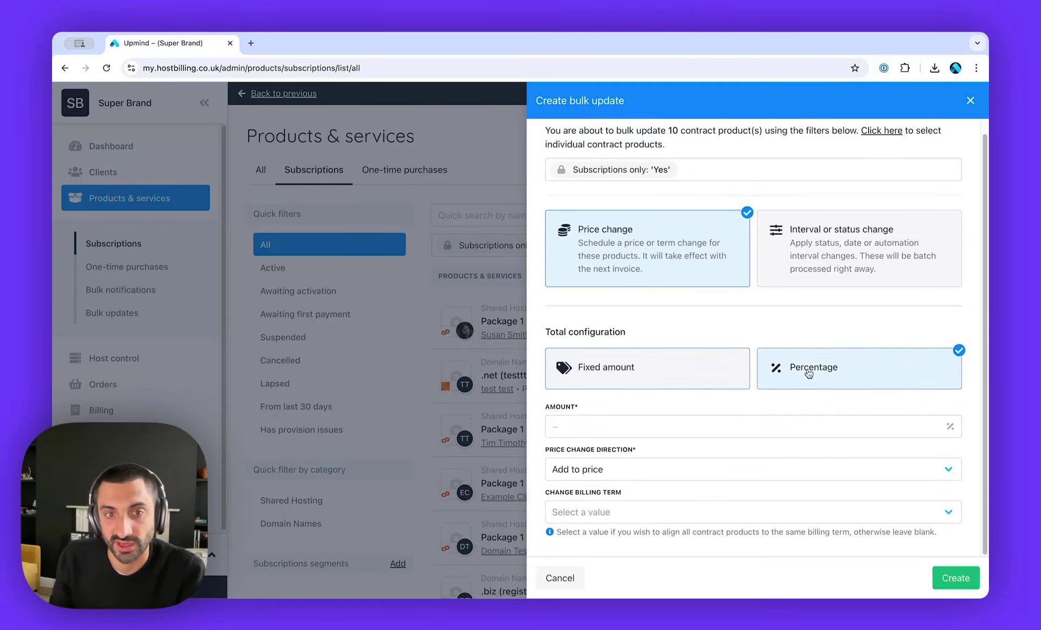
{"action": "left_click", "coordinate": [705, 421]}
{"action": "type", "text": "25"}
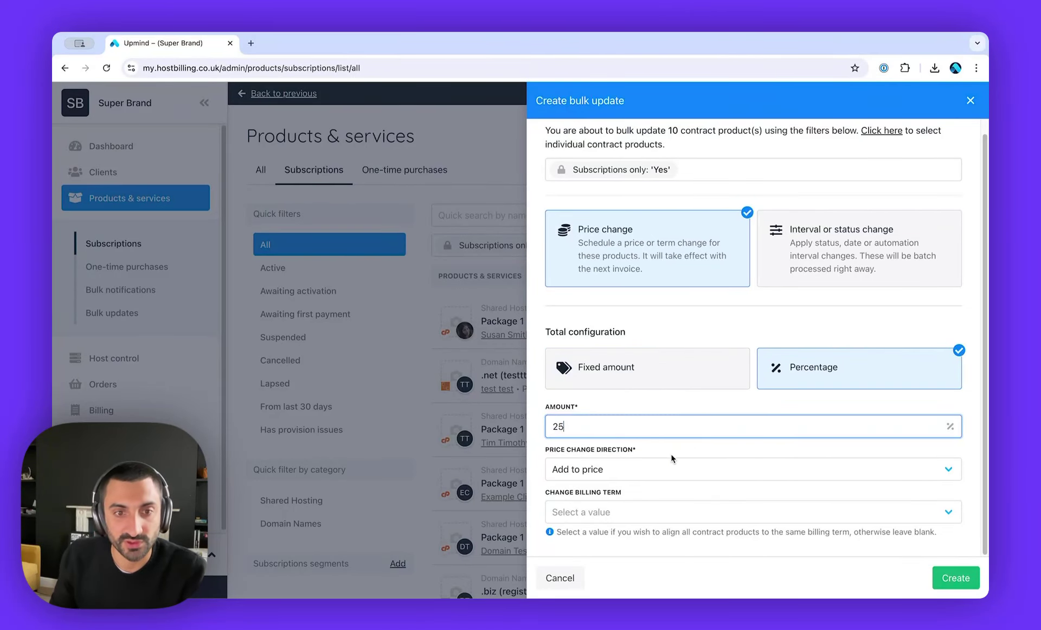
{"action": "left_click", "coordinate": [672, 462]}
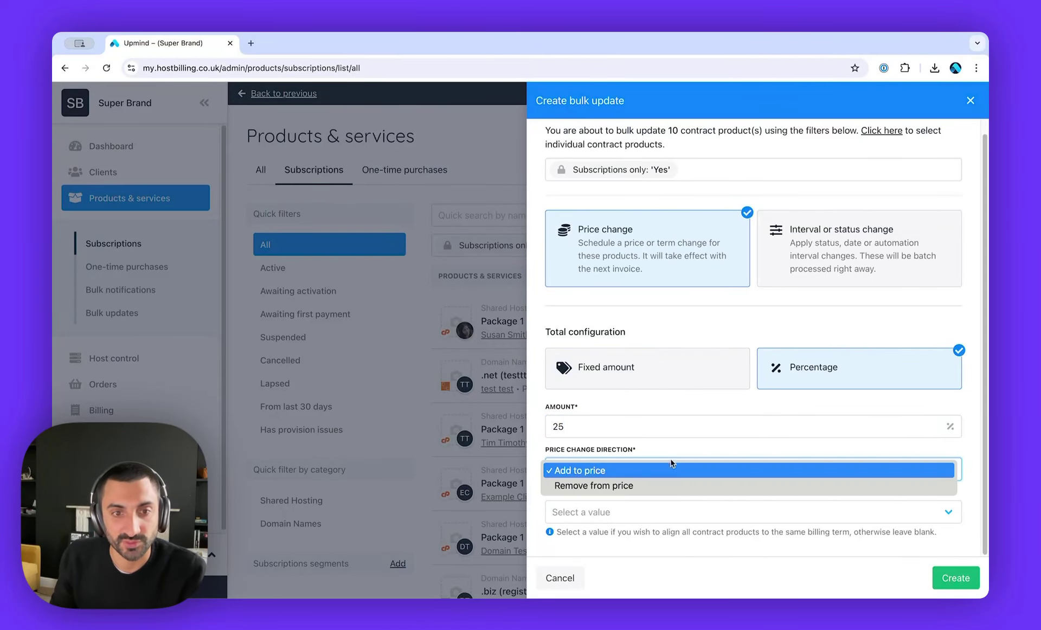
{"action": "left_click", "coordinate": [629, 480]}
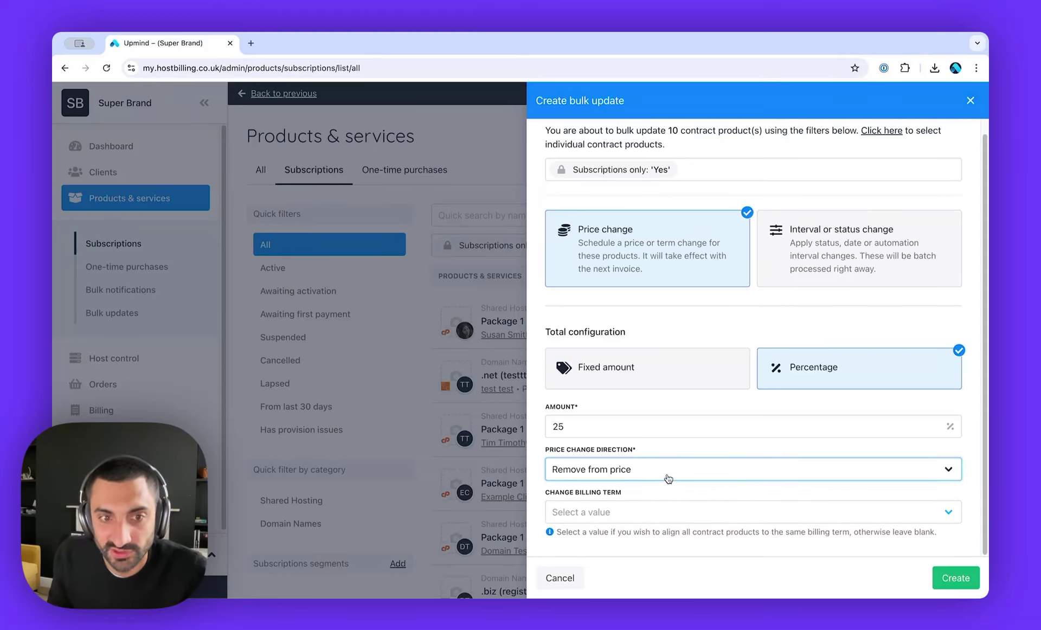
- Change the billing term to Monthly and create the bulk update, confirming it
{"action": "left_click", "coordinate": [729, 519]}
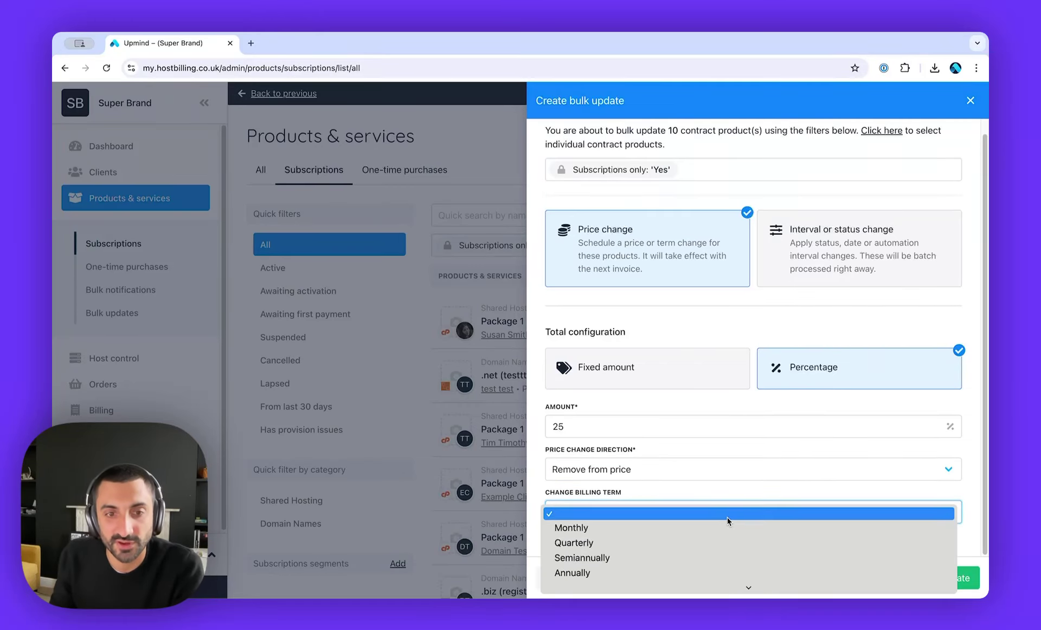
{"action": "left_click", "coordinate": [703, 529]}
{"action": "left_click", "coordinate": [955, 578]}
{"action": "left_click", "coordinate": [573, 396]}
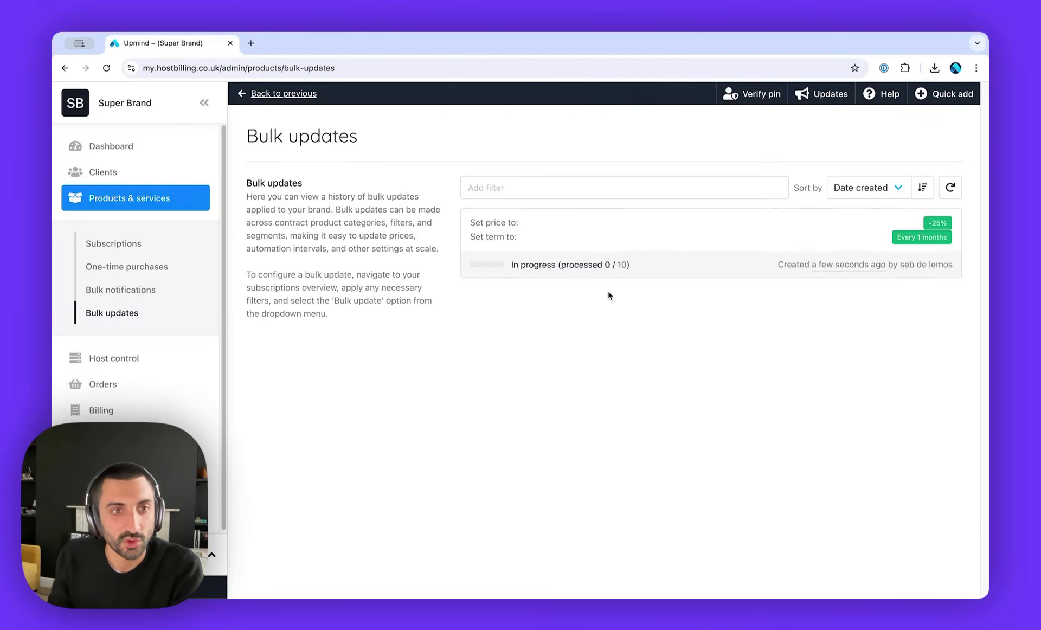
- Check the scheduled changes of the Package 1 (mydomain.com) subscription and inspect the settings of the newest price change
{"action": "left_click", "coordinate": [150, 250]}
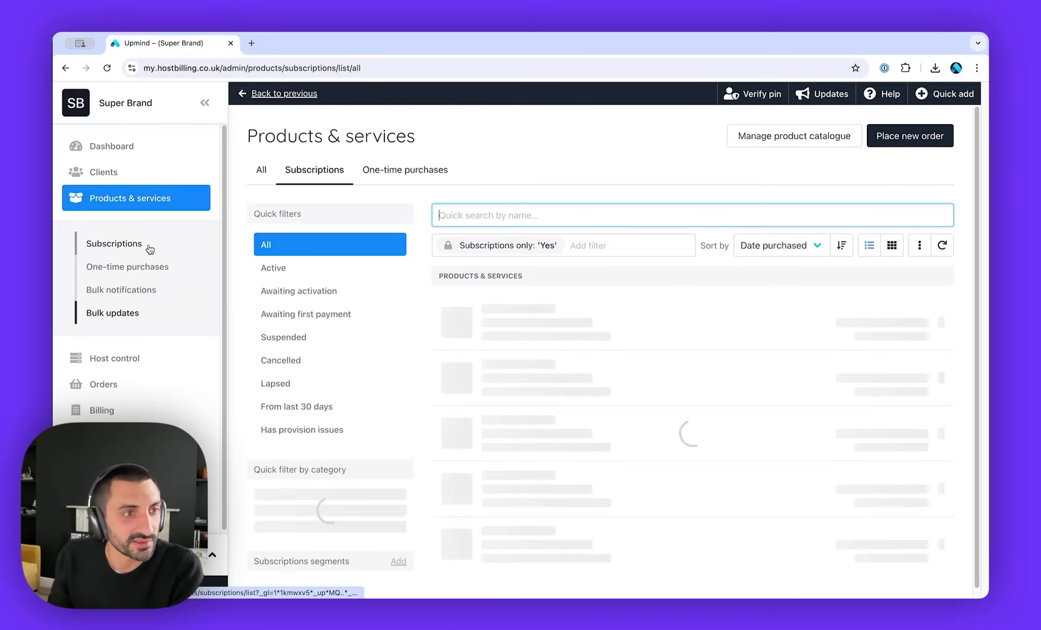
{"action": "left_click", "coordinate": [745, 333]}
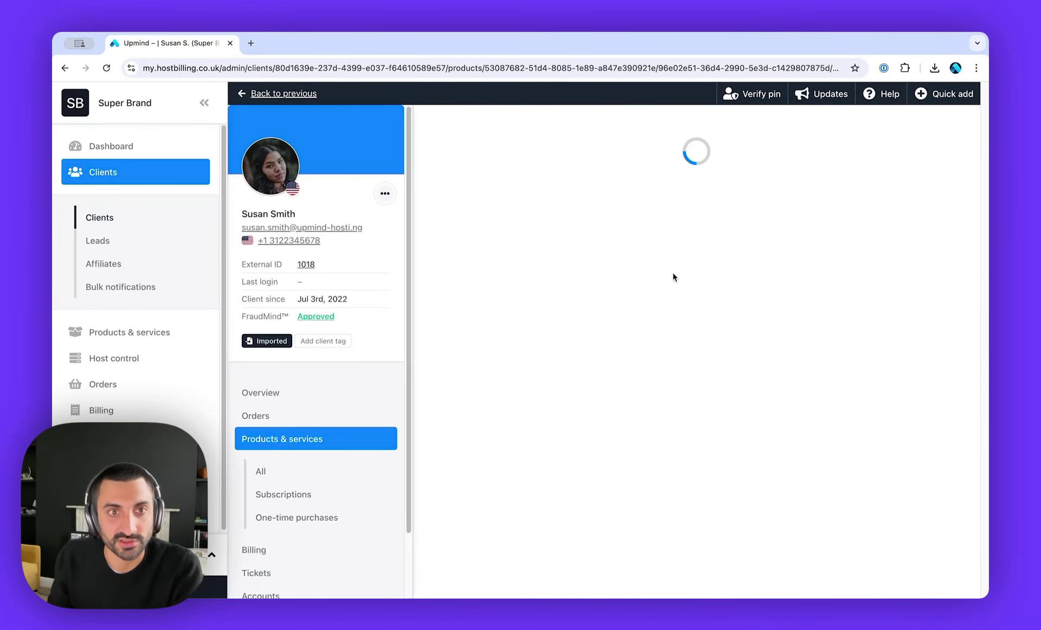
{"action": "left_click", "coordinate": [821, 239]}
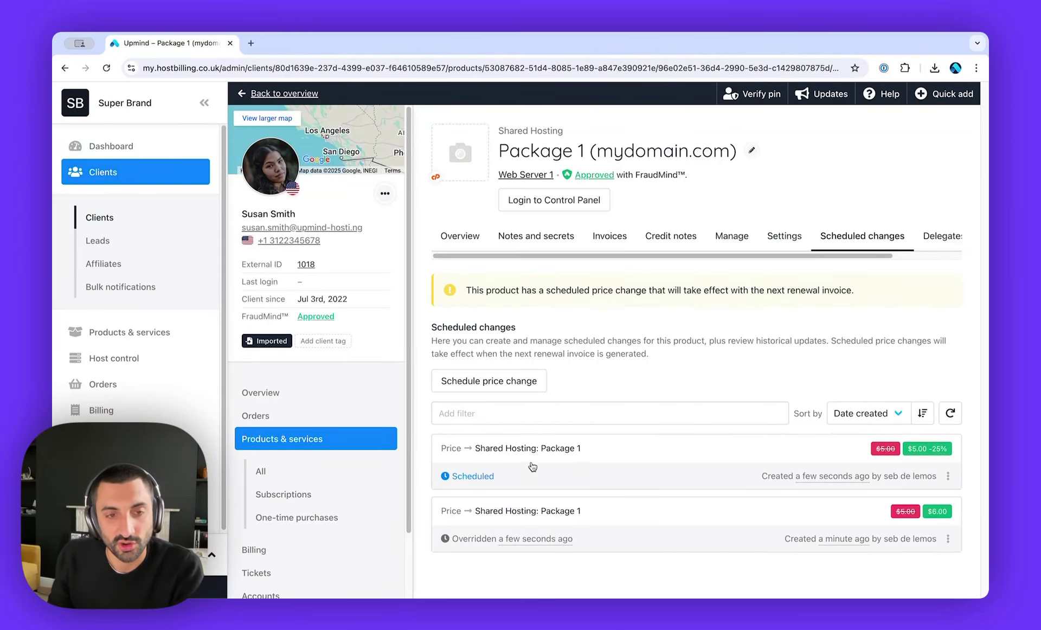
{"action": "left_click", "coordinate": [620, 463]}
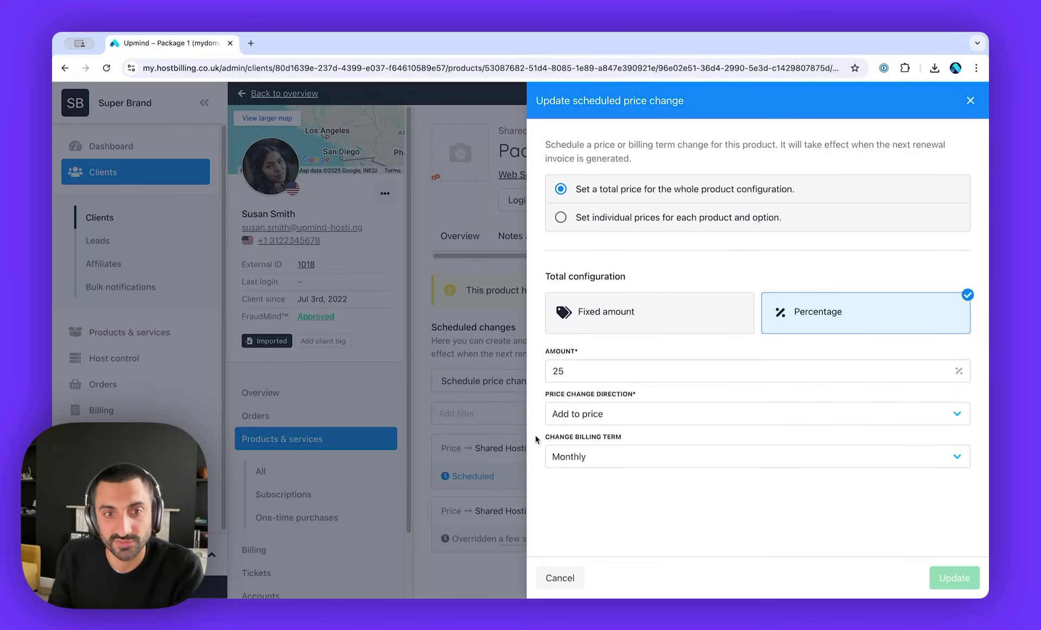
{"action": "left_click", "coordinate": [488, 467]}
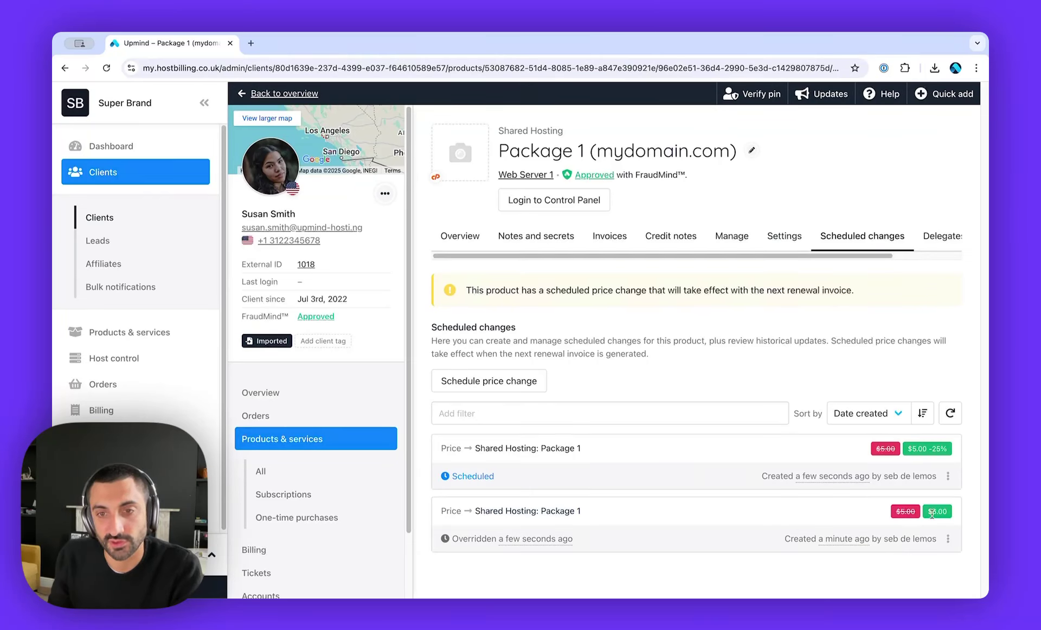
{"action": "left_click", "coordinate": [948, 476]}
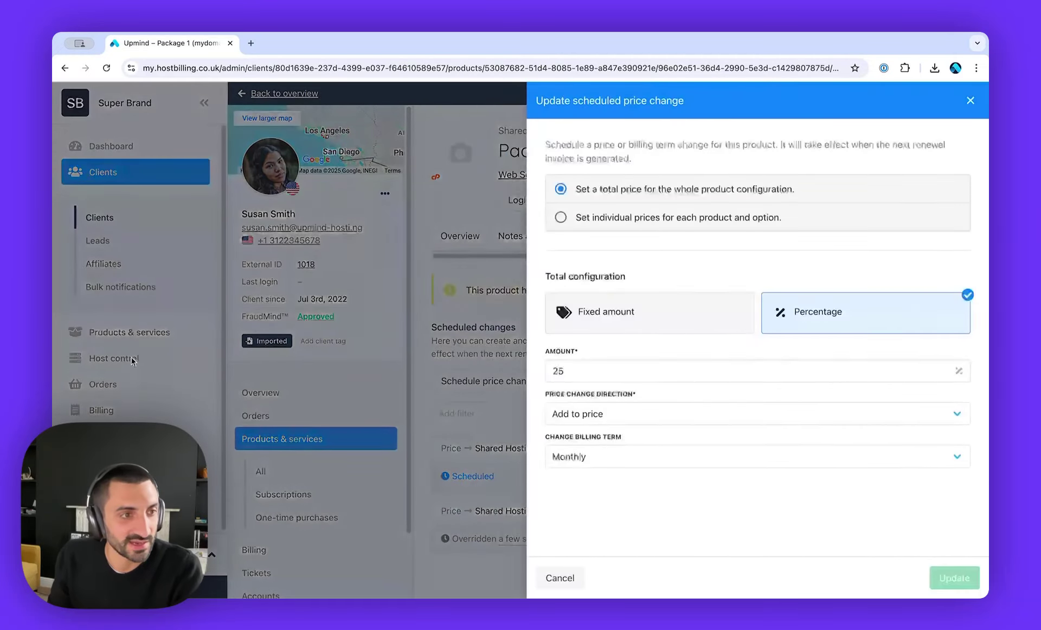
{"action": "left_click", "coordinate": [134, 359]}
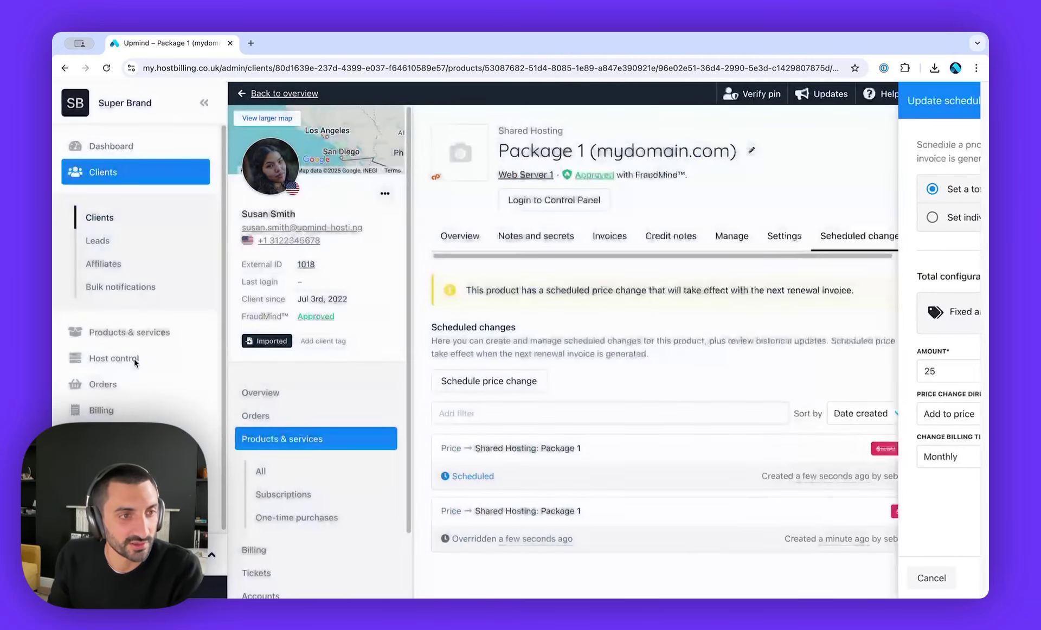
- Open the overview of the bulk update with the -25% price change and examine the outcome for each product
{"action": "left_click", "coordinate": [134, 359]}
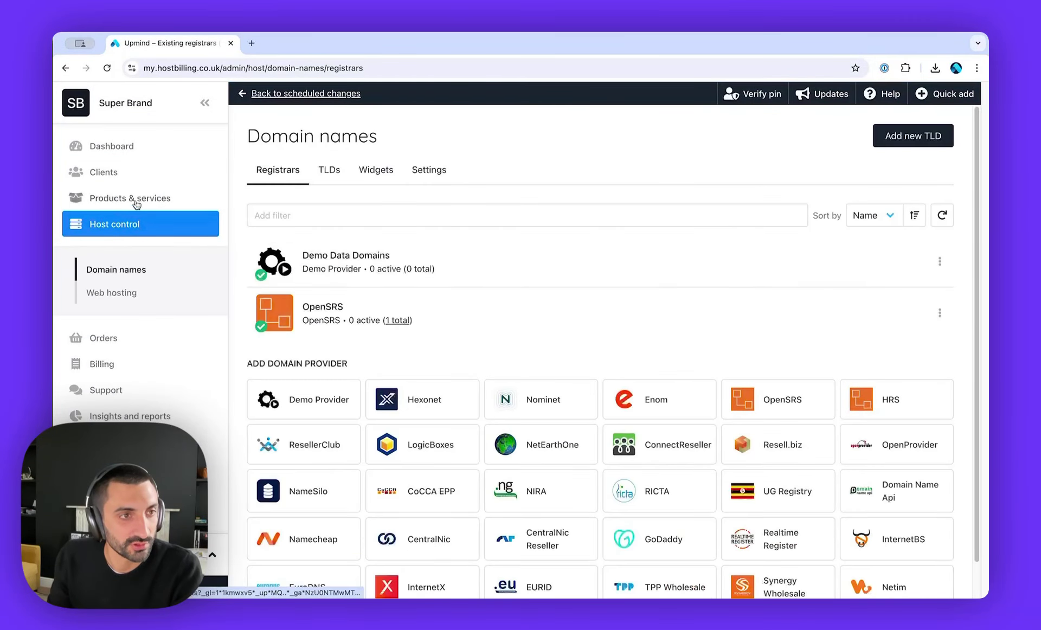
{"action": "left_click", "coordinate": [139, 200]}
{"action": "left_click", "coordinate": [142, 313]}
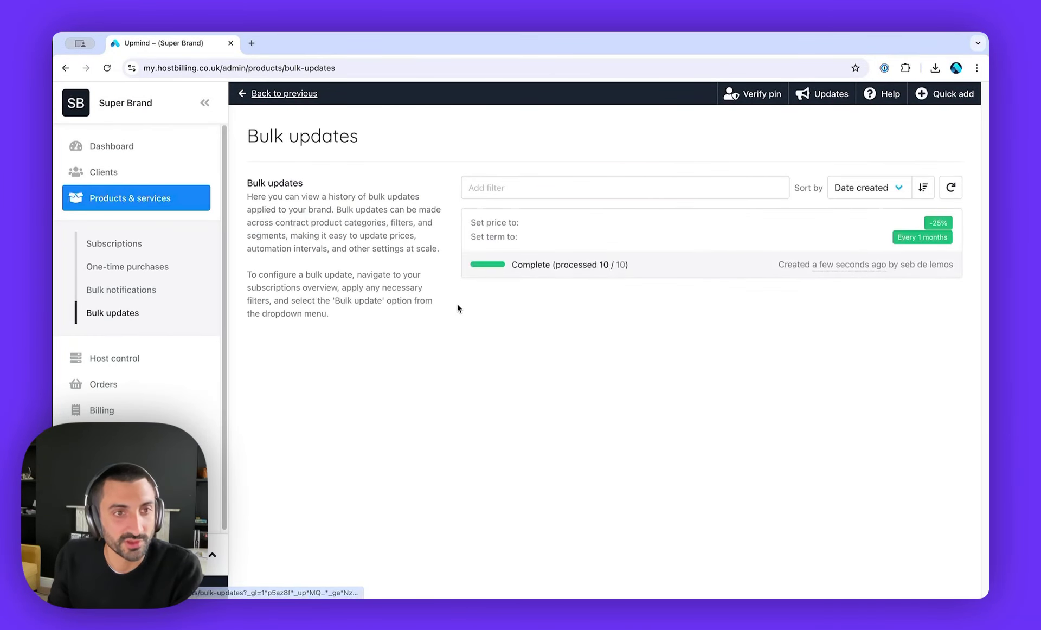
{"action": "left_click", "coordinate": [769, 244]}
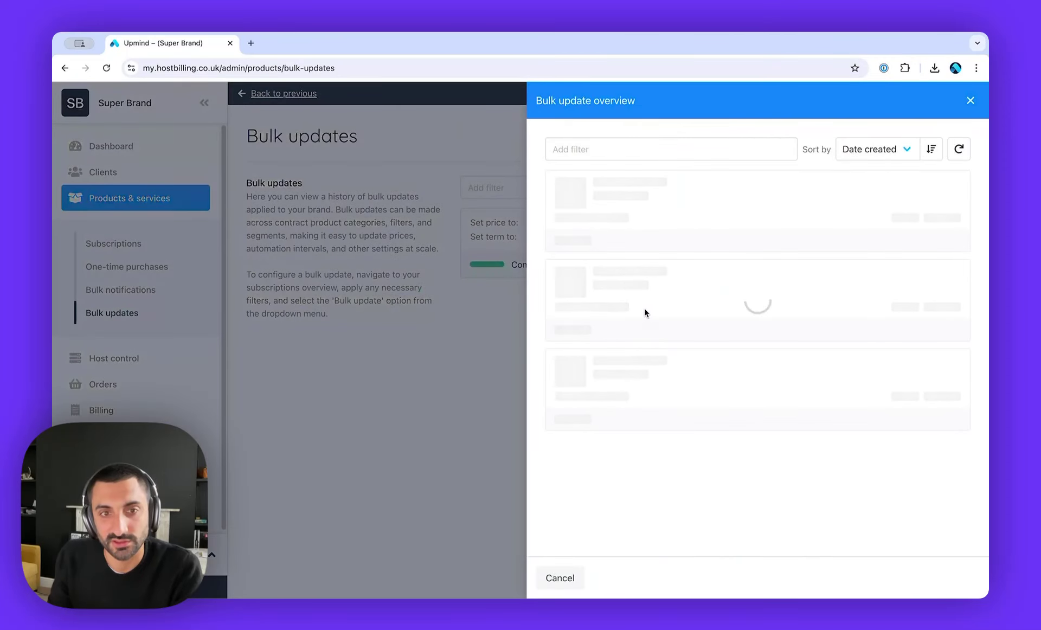
{"action": "scroll", "coordinate": [682, 451], "scroll_direction": "down", "scroll_amount": 2}
{"action": "scroll", "coordinate": [682, 451], "scroll_direction": "down", "scroll_amount": 5}
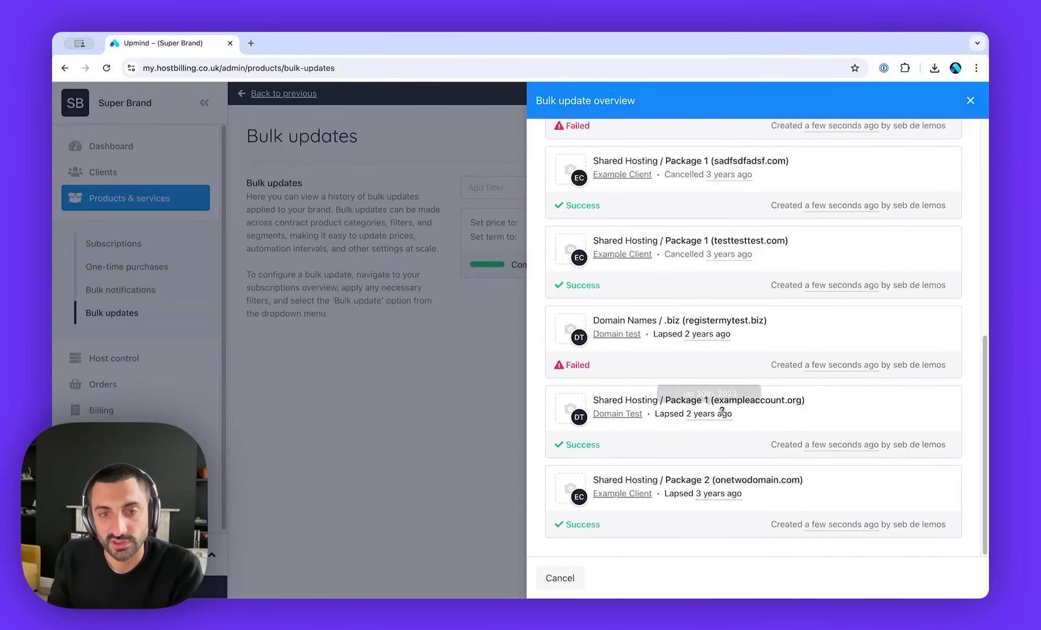
{"action": "scroll", "coordinate": [721, 414], "scroll_direction": "up", "scroll_amount": 7}
{"action": "scroll", "coordinate": [720, 416], "scroll_direction": "down", "scroll_amount": 7}
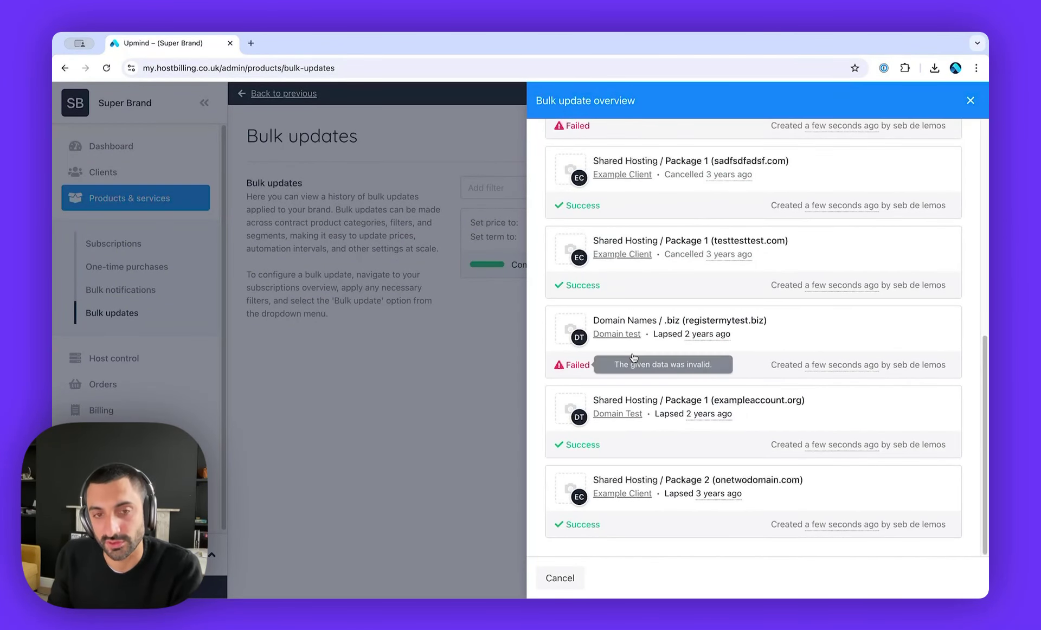
{"action": "mouse_move", "coordinate": [702, 333]}
{"action": "scroll", "coordinate": [623, 450], "scroll_direction": "up", "scroll_amount": 7}
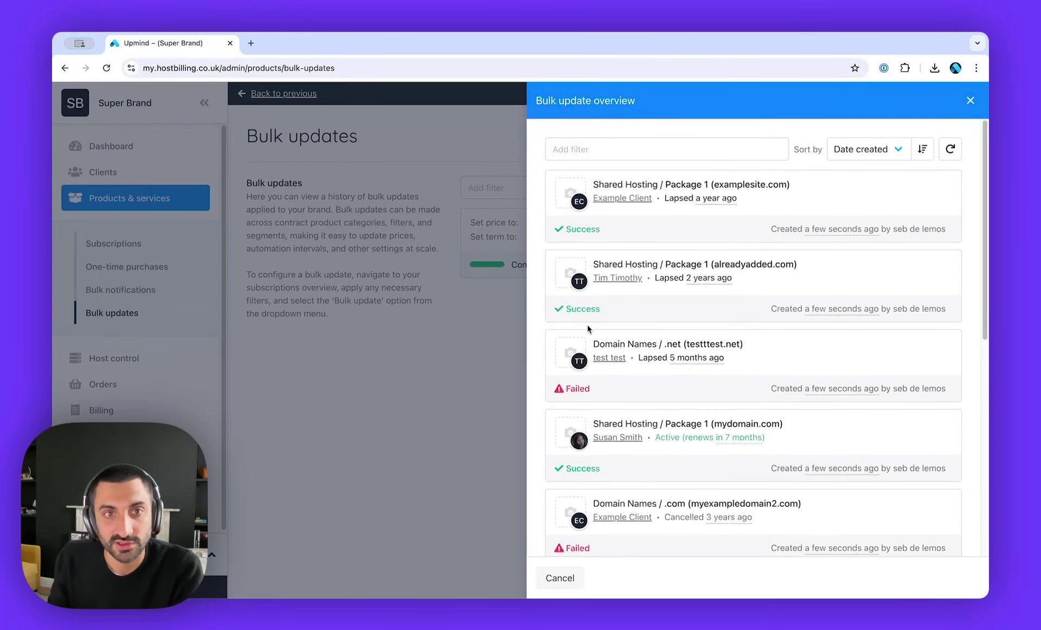
- Delete the scheduled -25% price change of Package 1 (examplesite.com), entering the confirmation code
{"action": "left_click", "coordinate": [690, 230]}
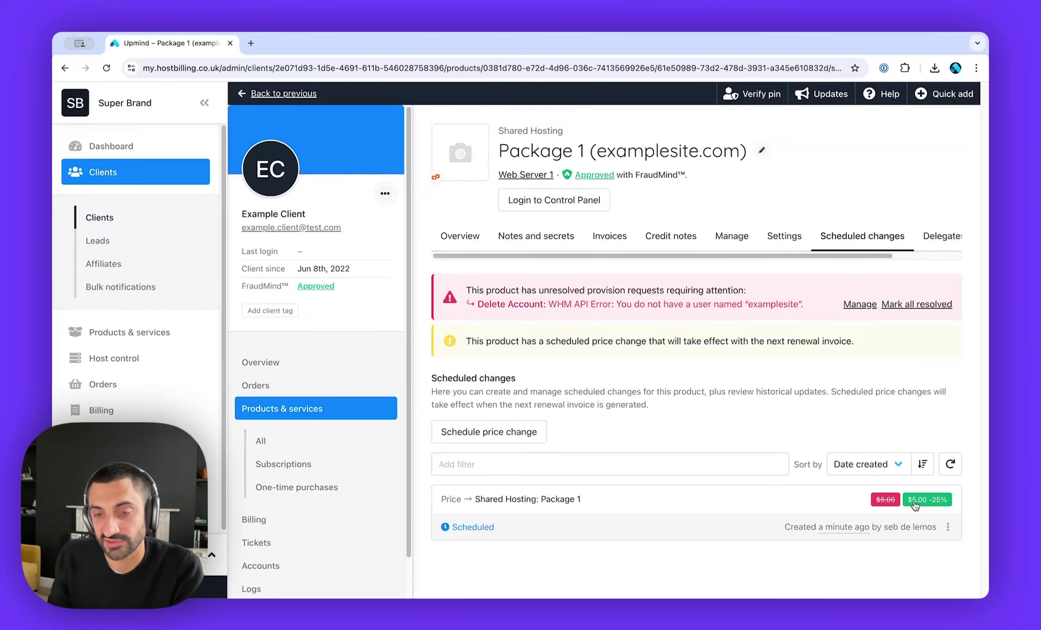
{"action": "left_click", "coordinate": [948, 529]}
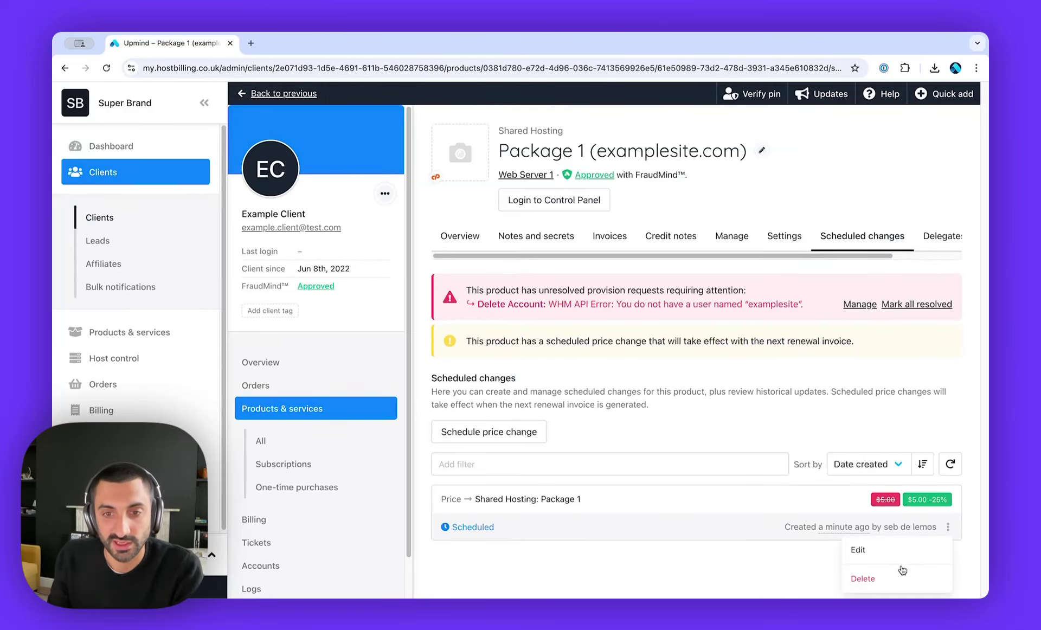
{"action": "left_click", "coordinate": [899, 575]}
{"action": "type", "text": "9566"}
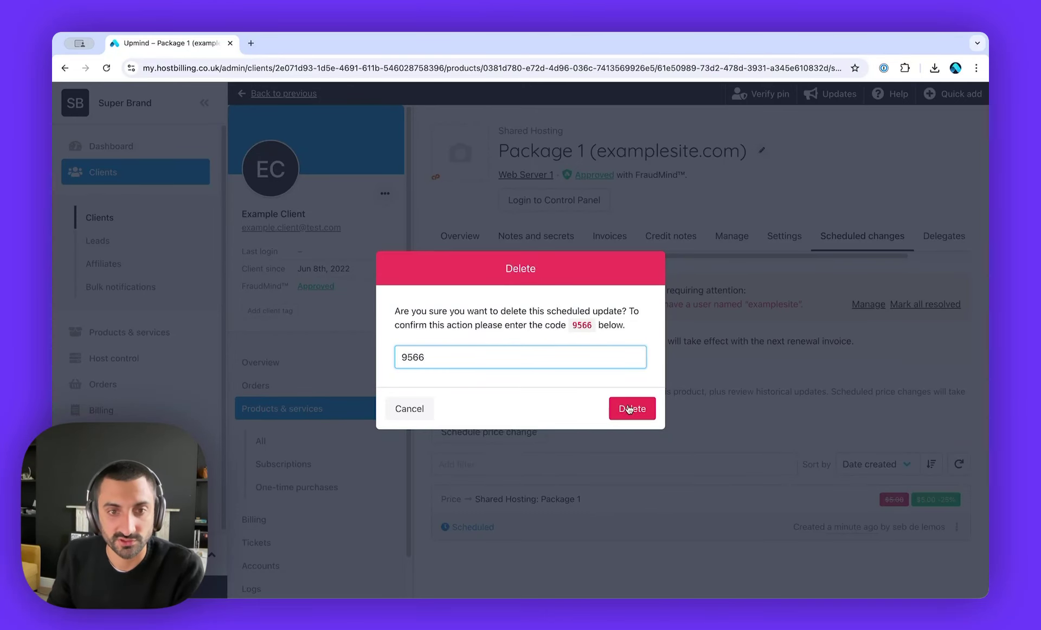
{"action": "left_click", "coordinate": [631, 409]}
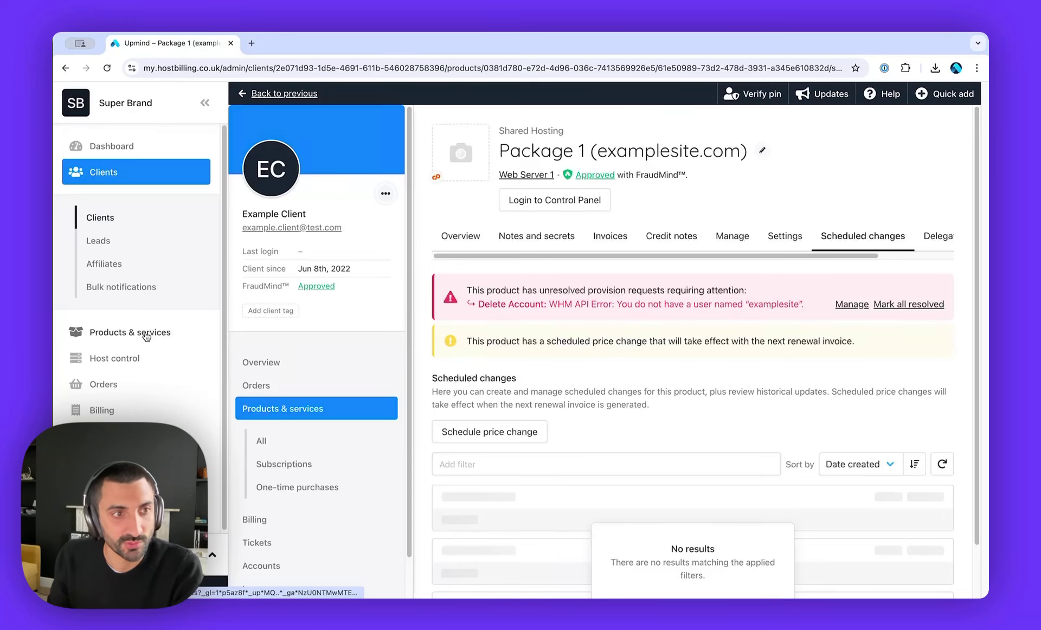
- Start a bulk update of the interval or status type for all products and services and open its list of available changes
{"action": "left_click", "coordinate": [146, 337]}
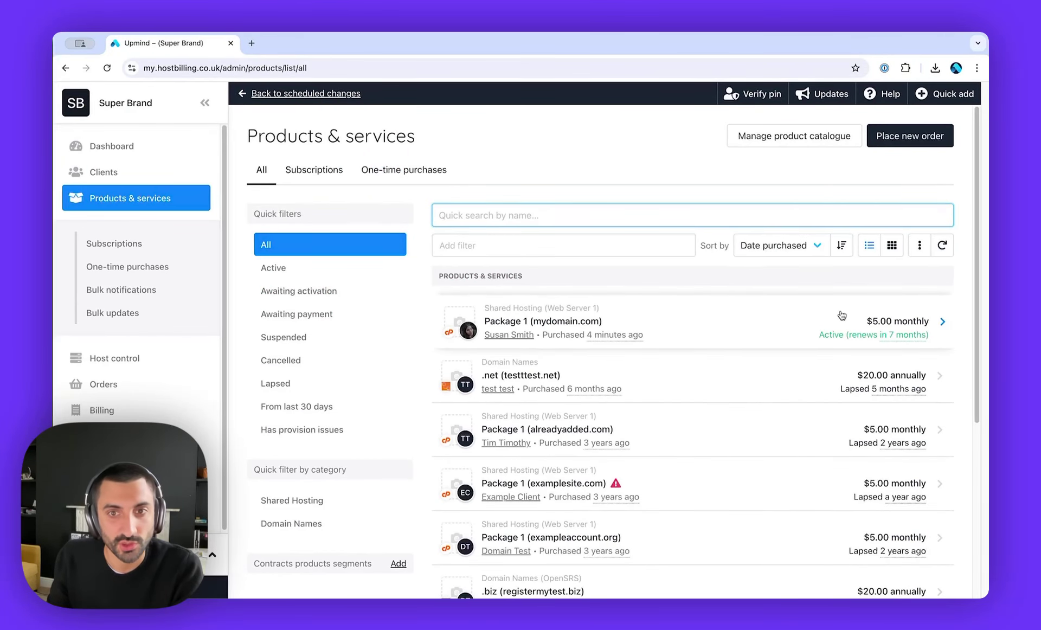
{"action": "left_click", "coordinate": [919, 245]}
{"action": "left_click", "coordinate": [876, 299]}
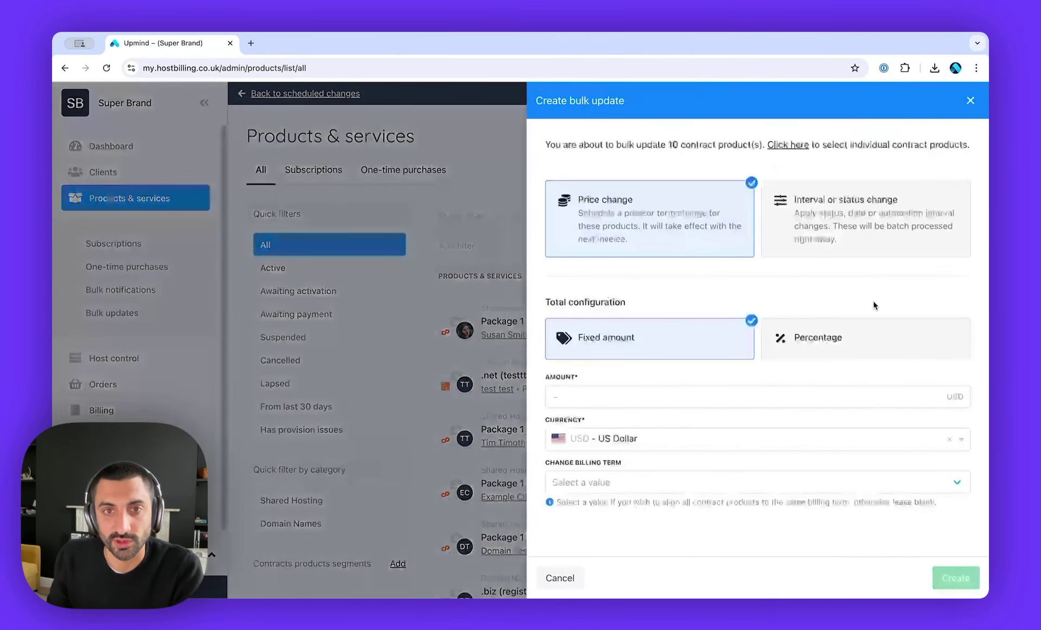
{"action": "left_click", "coordinate": [821, 238]}
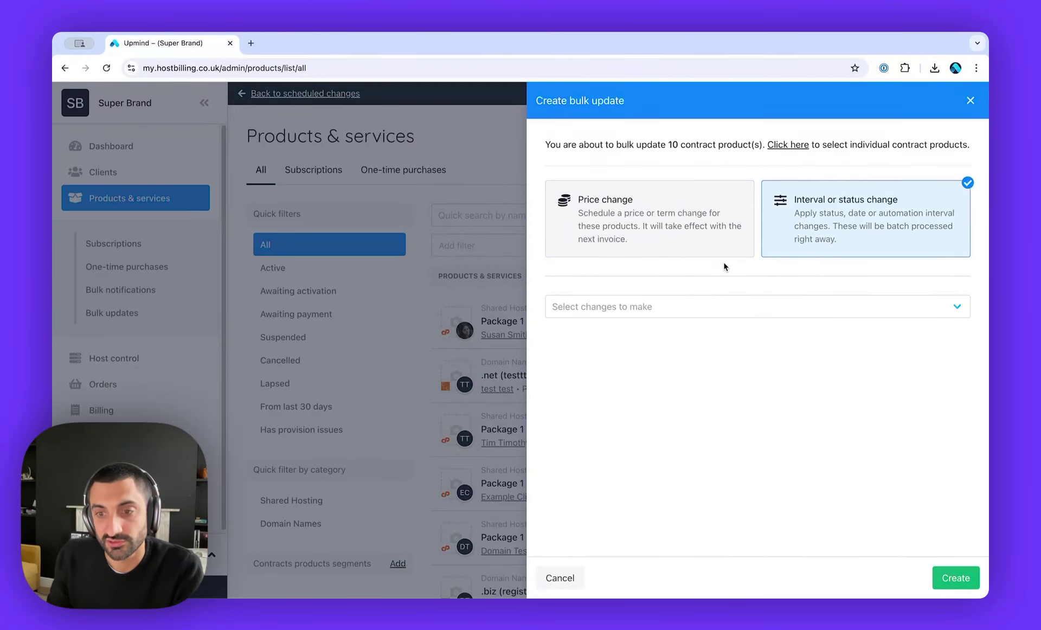
{"action": "left_click", "coordinate": [687, 314]}
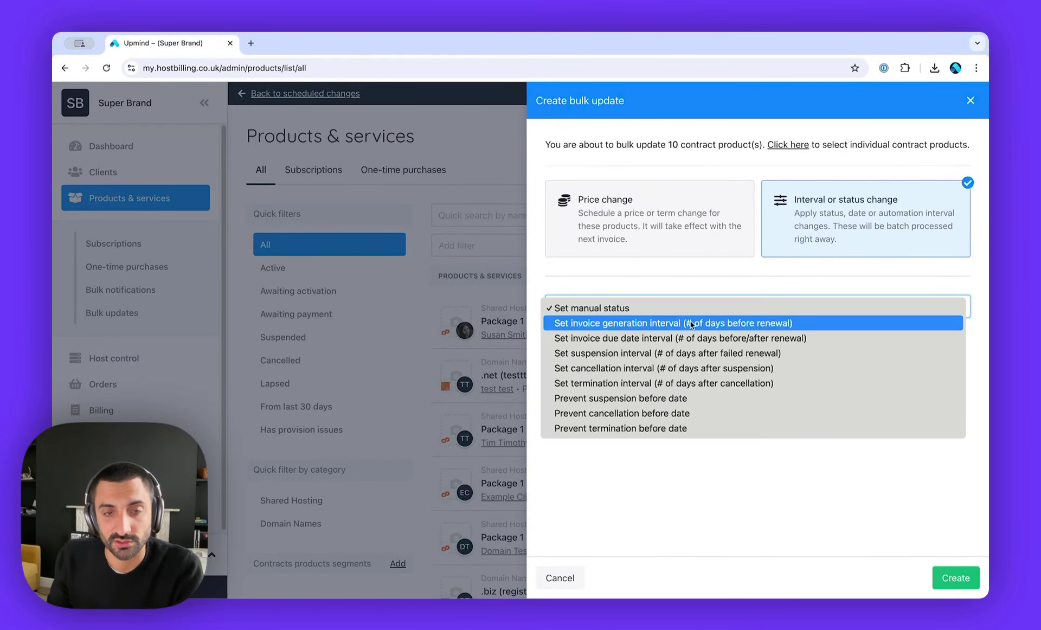